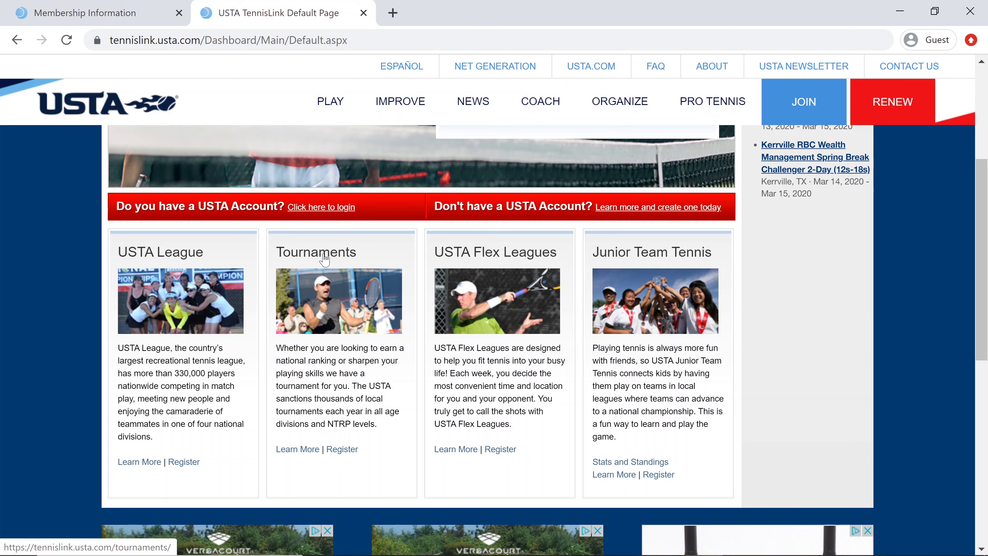
Open the Tournaments section and search for All Junior tournaments using ZIP code 92663.
left_click(324, 259)
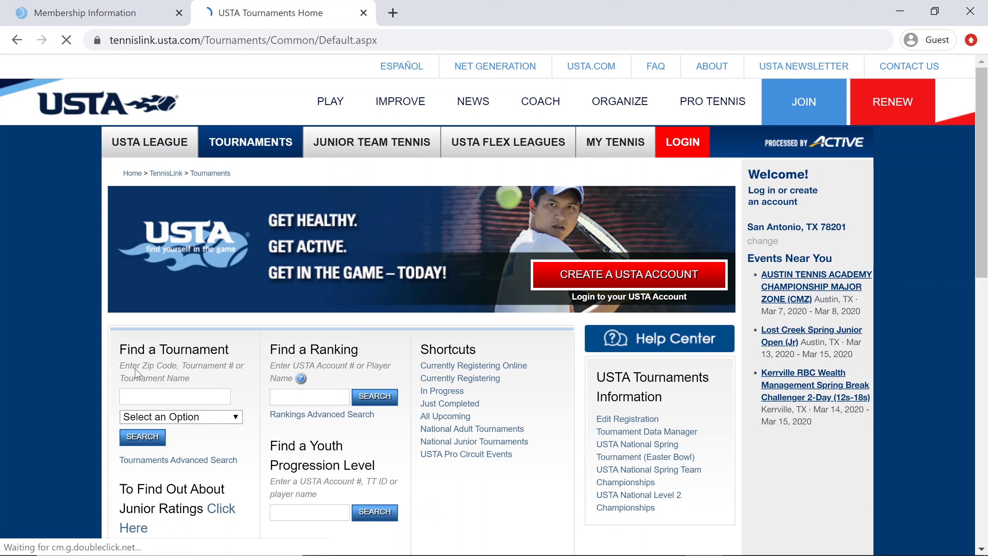
left_click(179, 402)
type("92663")
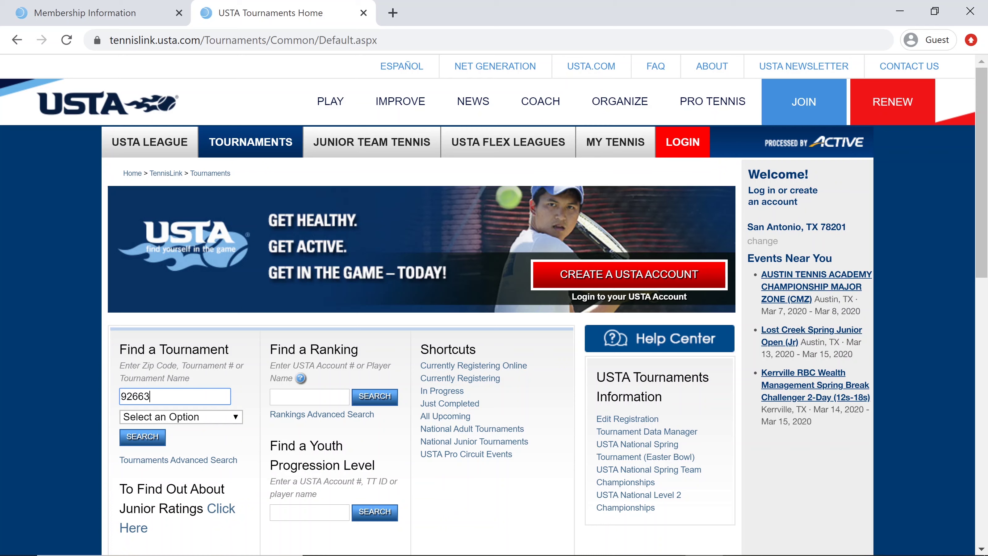
left_click(195, 419)
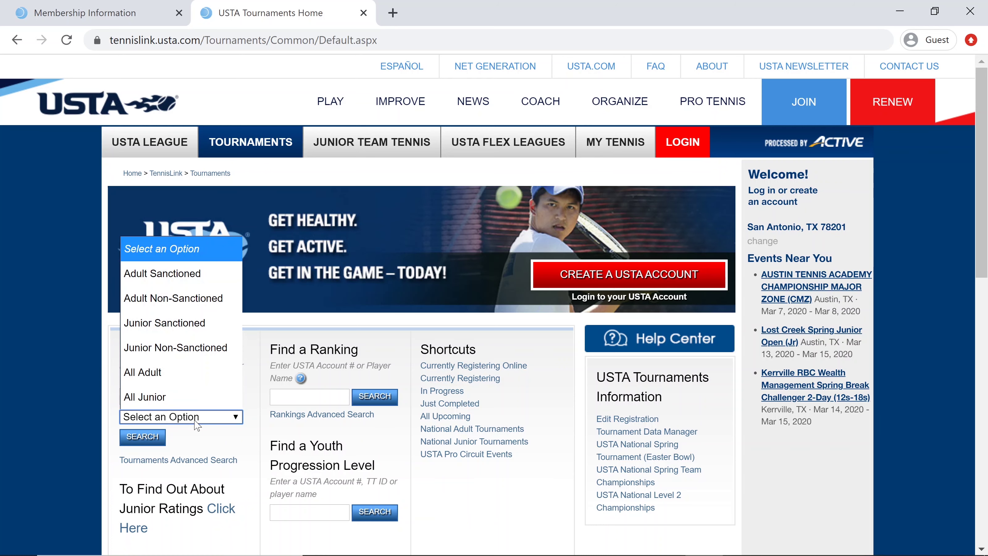
left_click(187, 396)
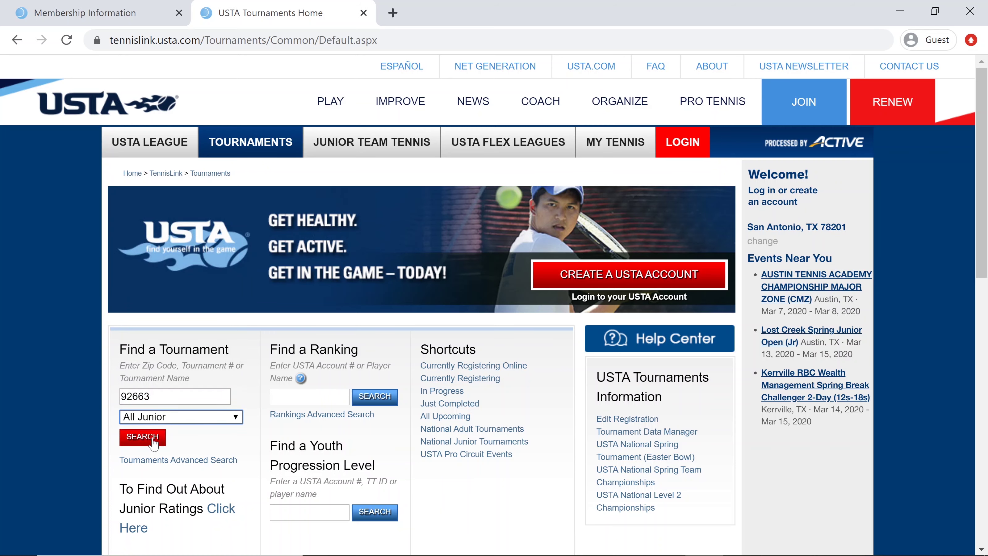
left_click(152, 438)
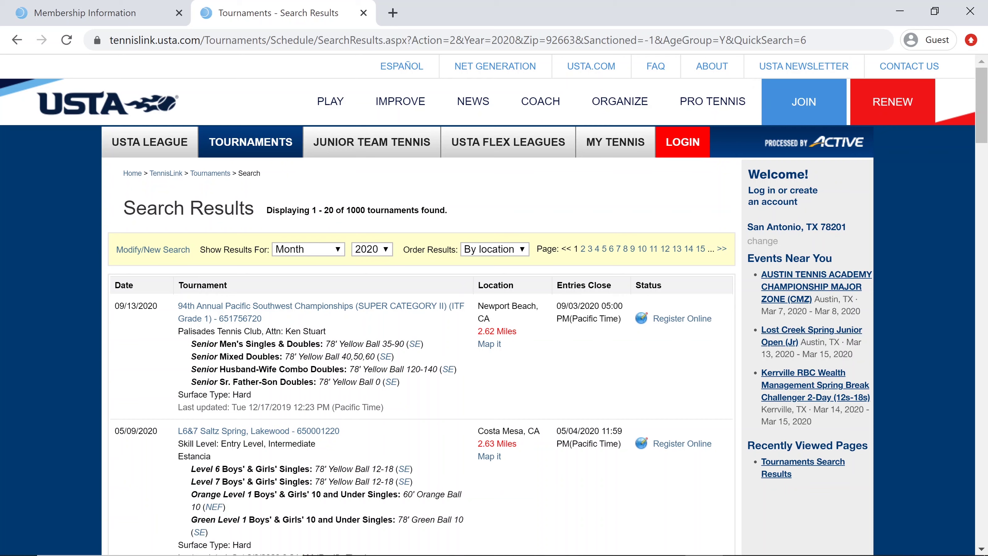
Look through the tournament search results and reorder them by date.
triple_click(531, 358)
left_click(532, 357)
scroll(217, 418, "down", 1)
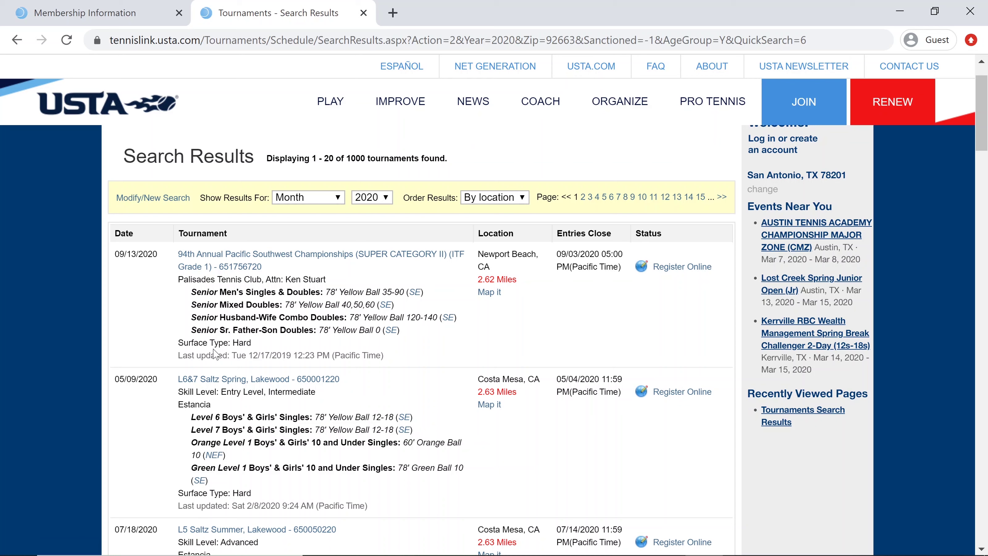
scroll(130, 374, "down", 3)
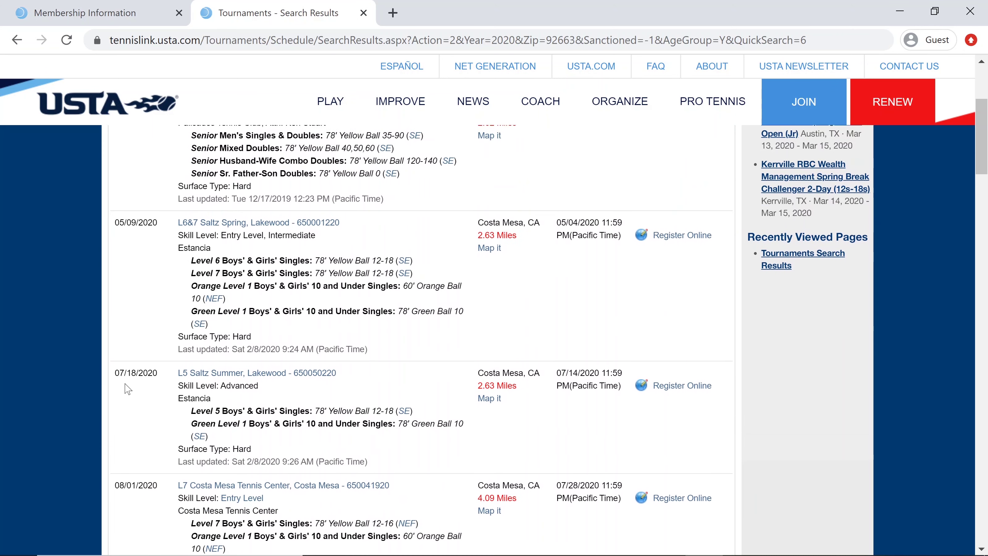
scroll(127, 389, "up", 4)
left_click(490, 252)
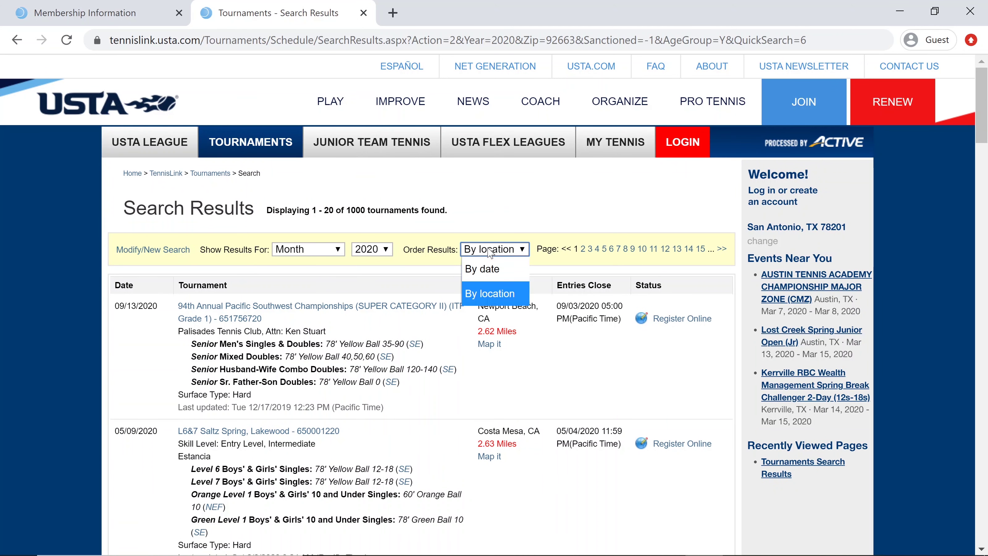
left_click(499, 267)
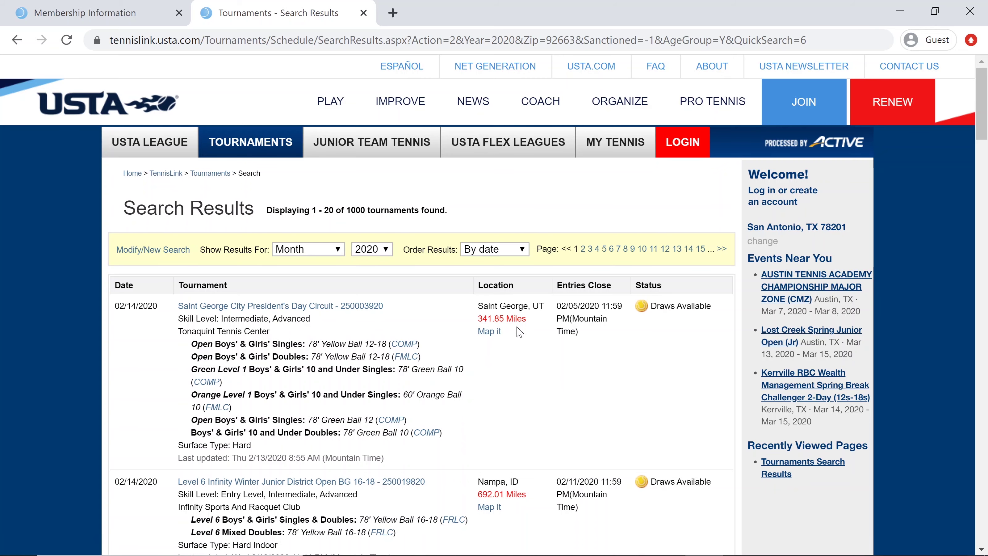
scroll(517, 384, "down", 6)
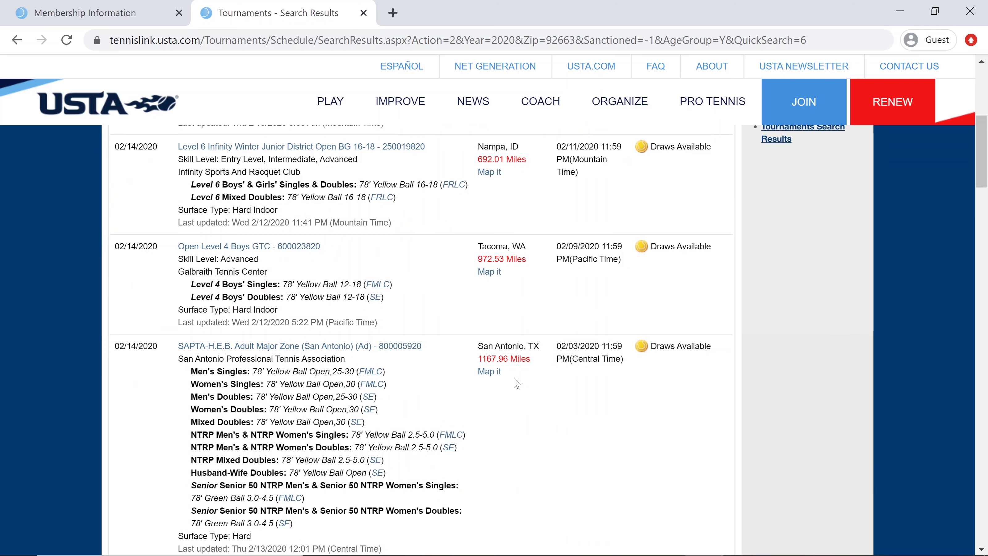
scroll(523, 428, "up", 6)
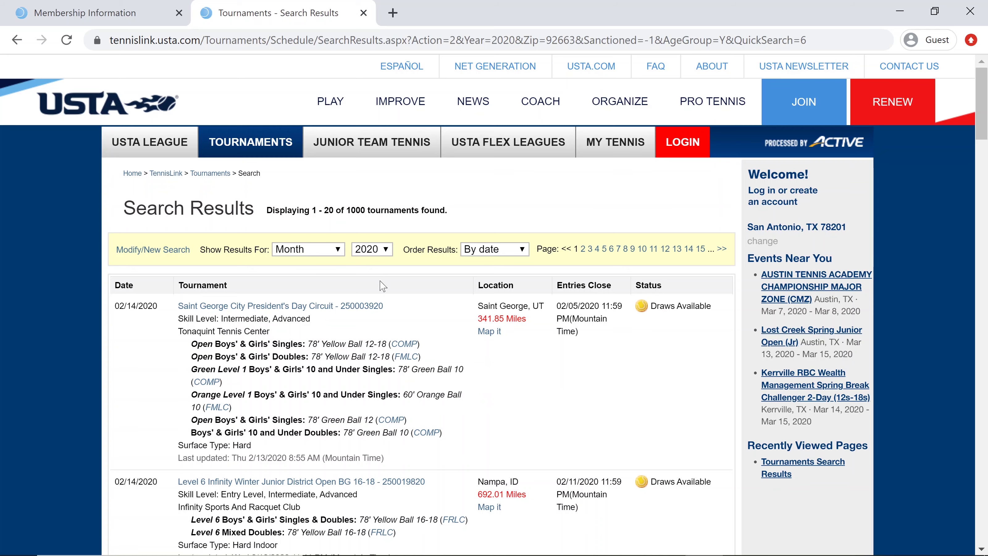
Open the advanced tournament search, choose the Junior age group and check the start month options.
left_click(213, 174)
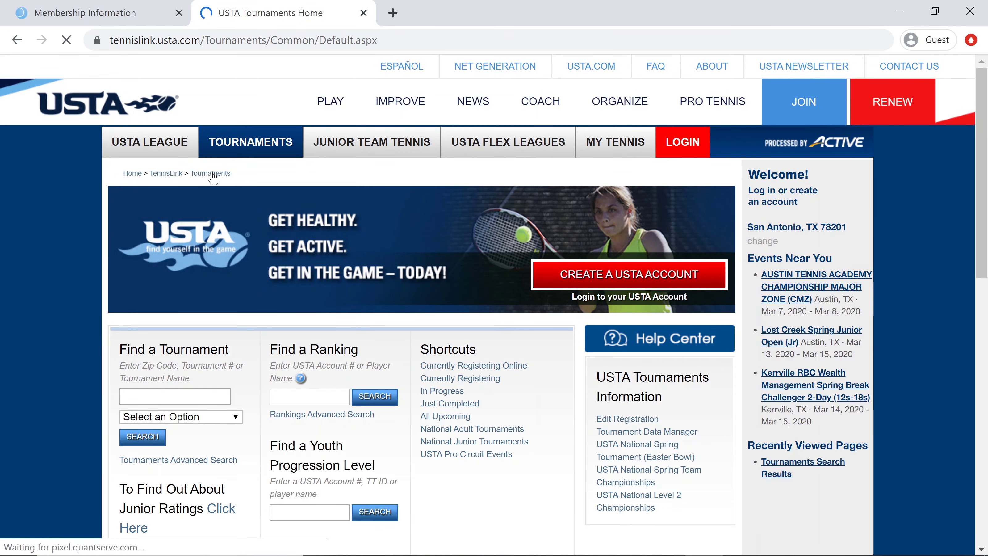
left_click(207, 461)
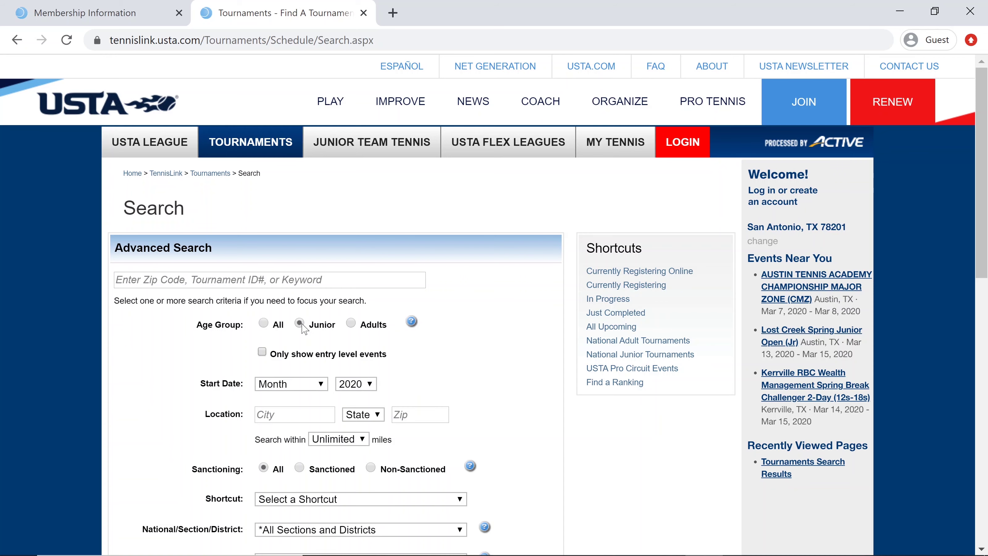
scroll(304, 329, "down", 2)
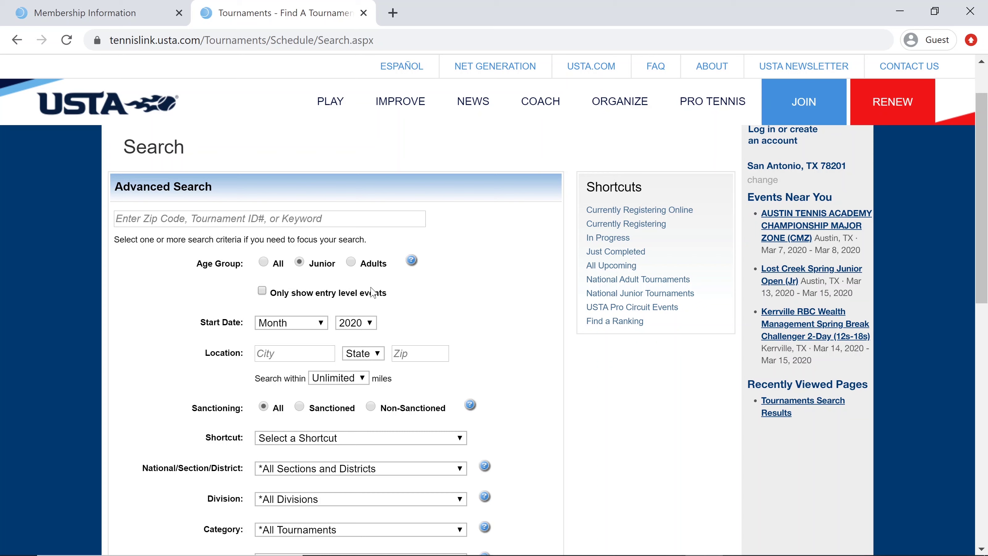
left_click(310, 327)
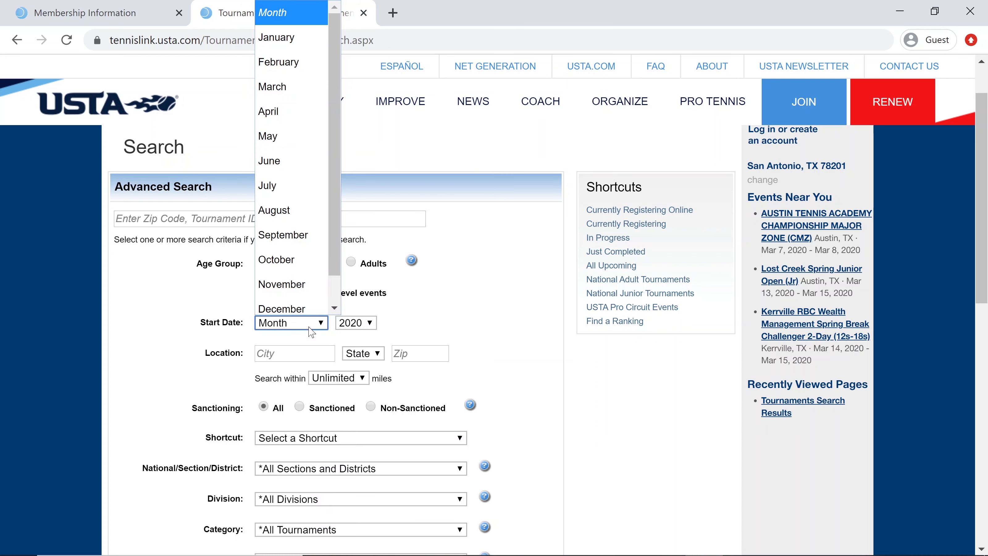
left_click(311, 332)
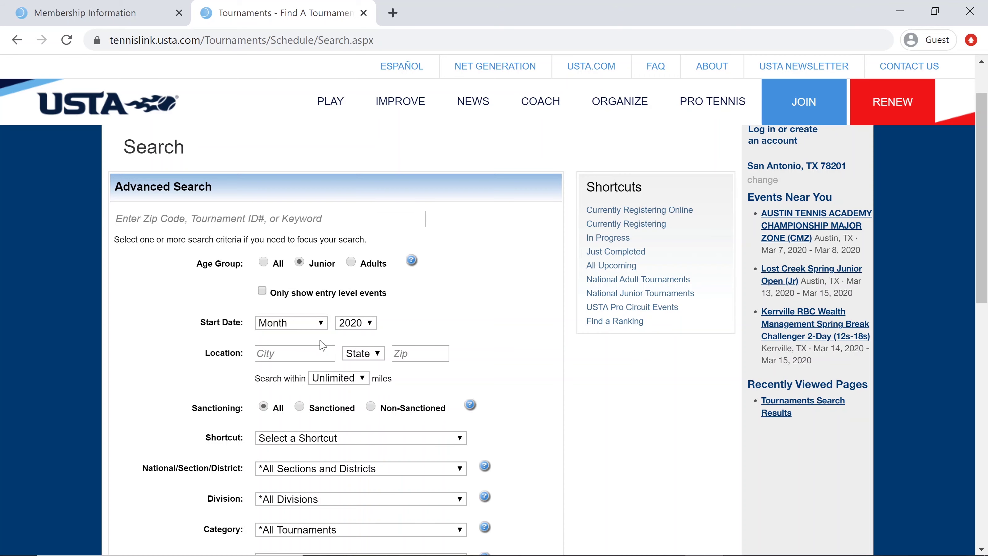
Limit the search to within 50 miles of ZIP code 92663 and set the shortcut filter to All Upcoming.
scroll(322, 346, "down", 2)
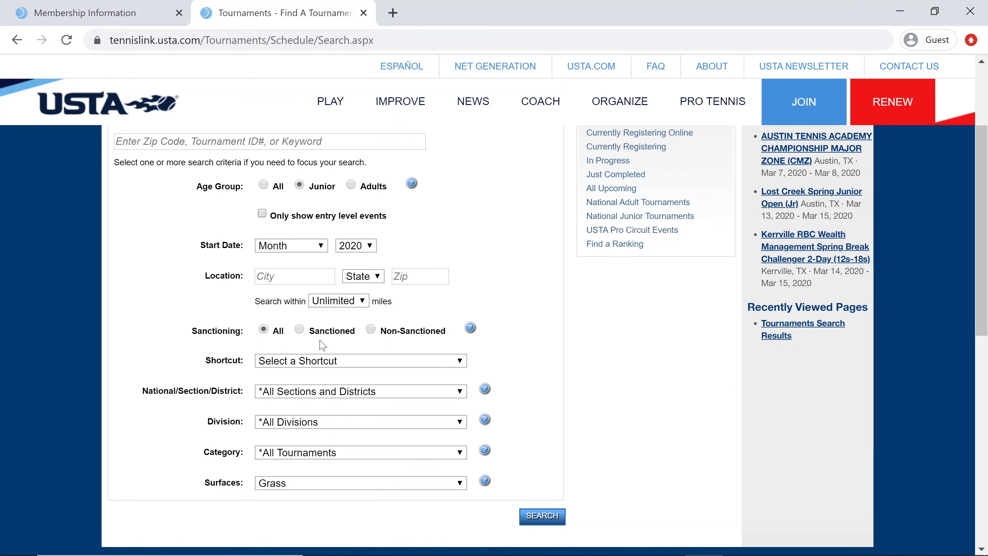
left_click(426, 272)
type("92663")
left_click(365, 300)
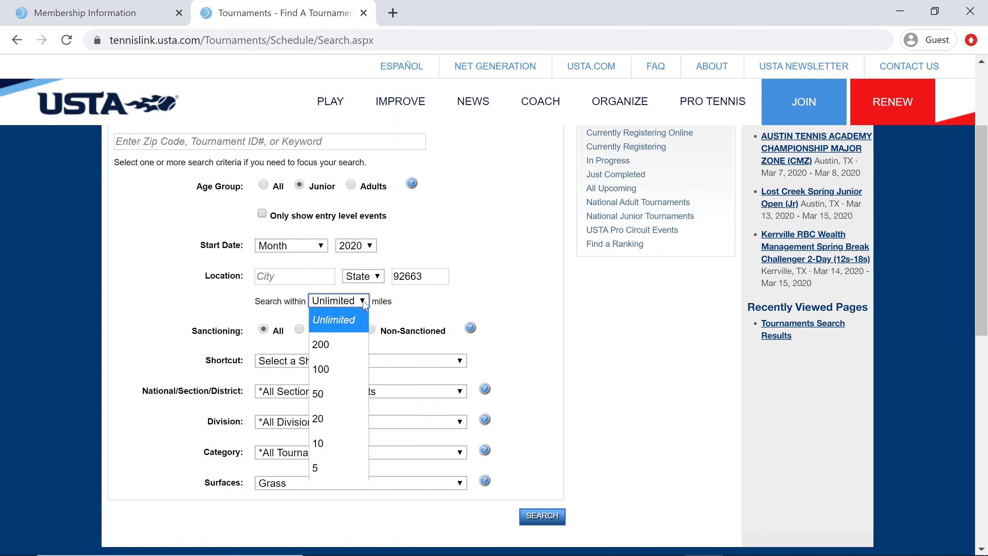
left_click(334, 401)
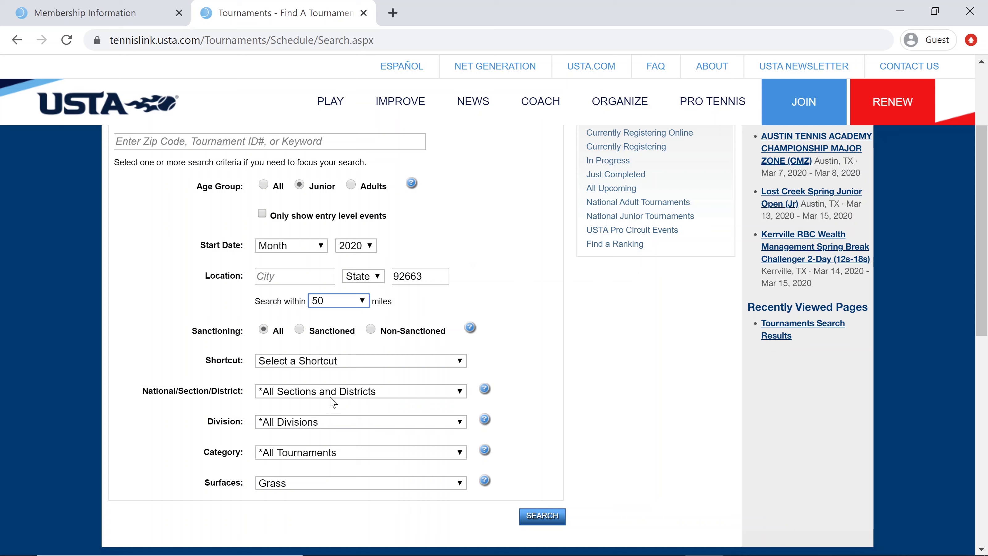
left_click(363, 301)
left_click(359, 304)
left_click(331, 368)
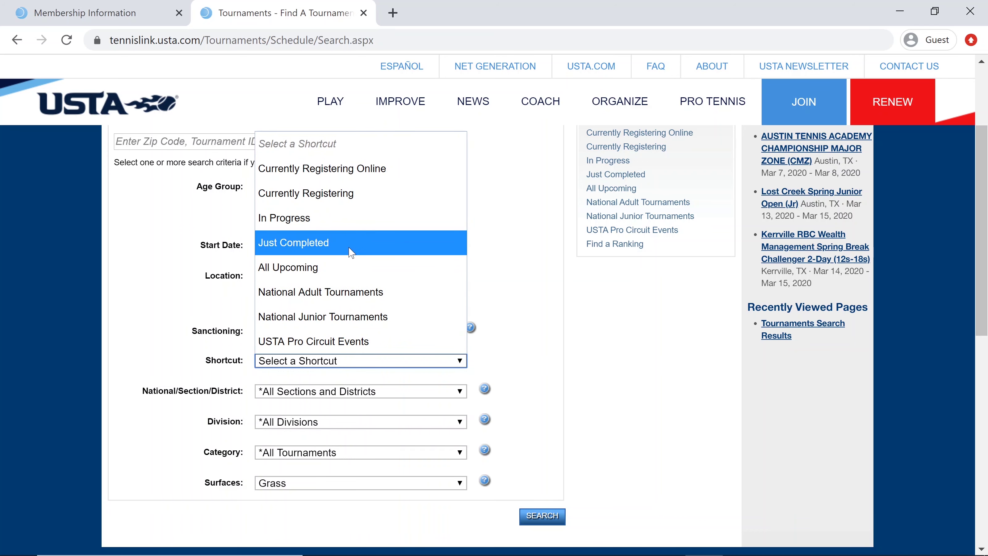
left_click(406, 274)
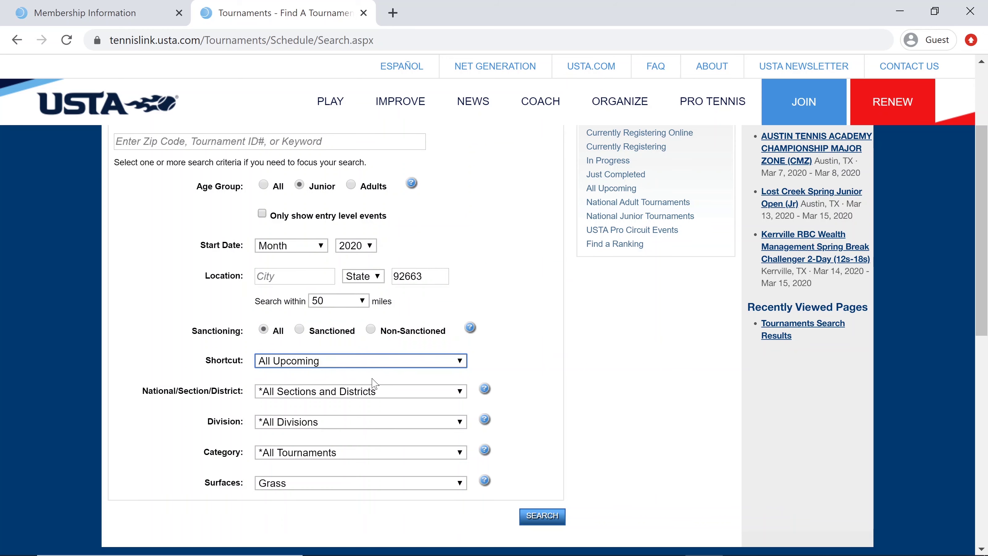
Look through the National/Section/District options for the So. California entries.
scroll(374, 384, "down", 3)
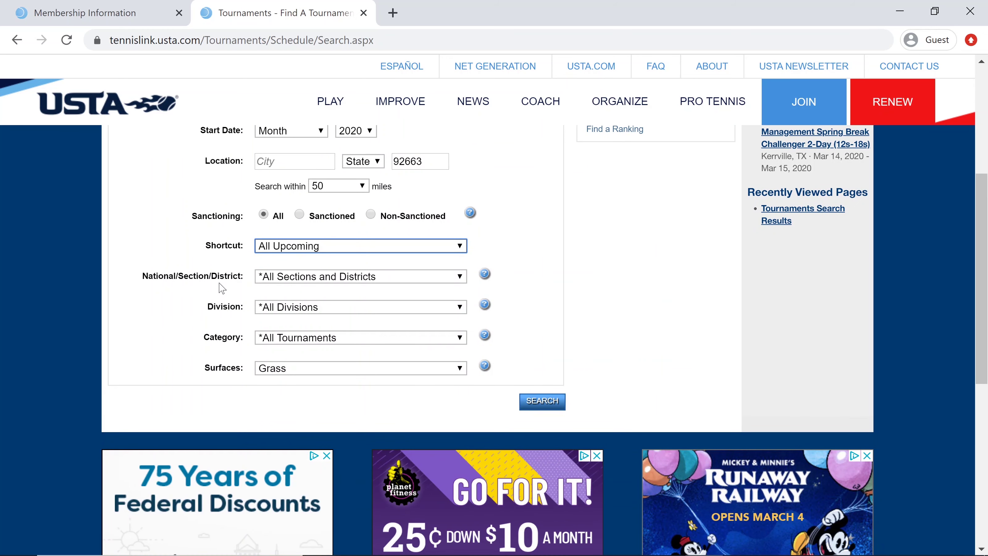
left_click(329, 284)
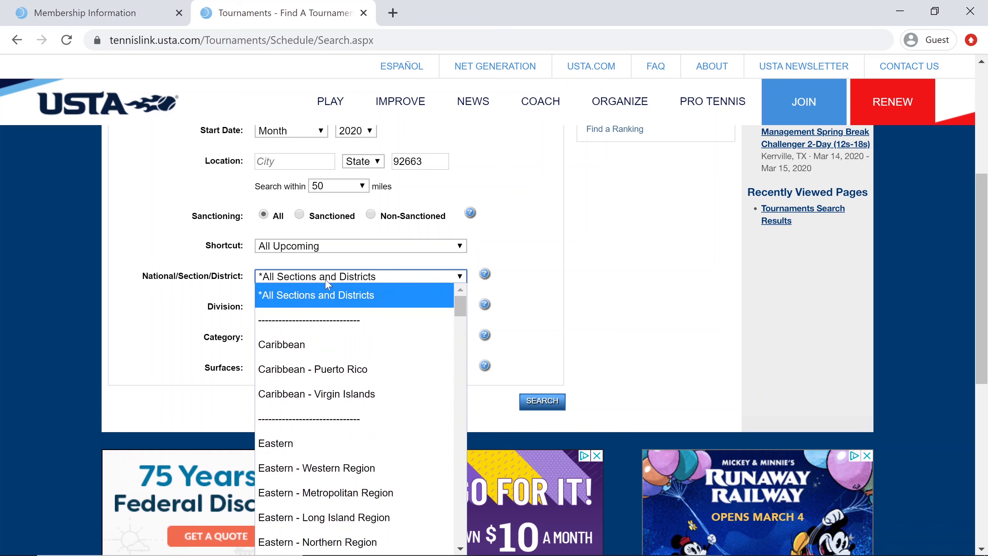
scroll(382, 466, "down", 20)
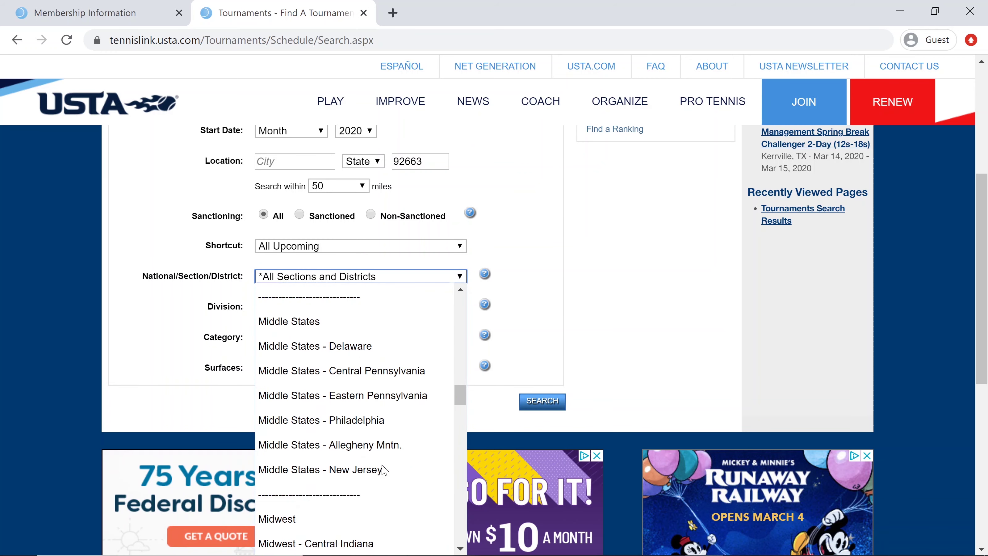
scroll(385, 470, "down", 10)
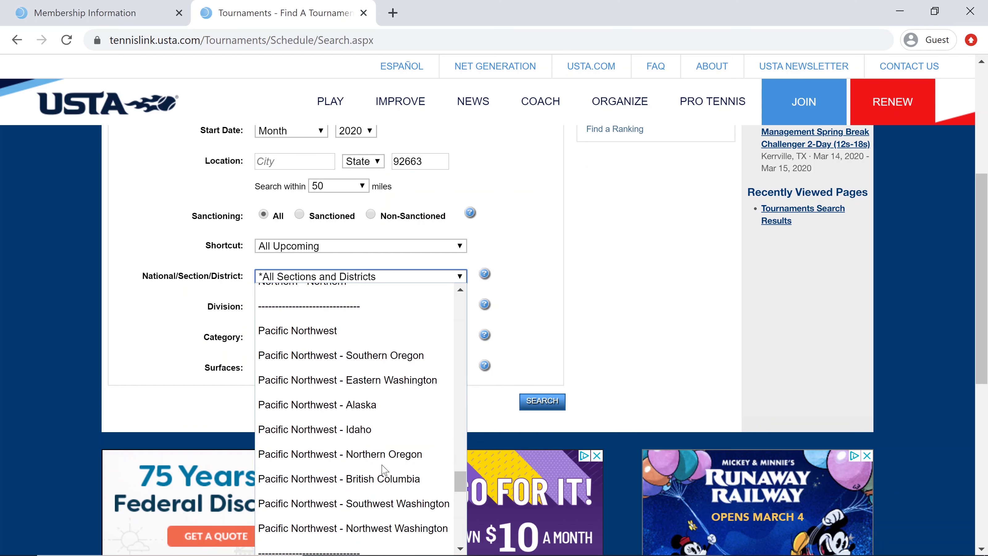
scroll(385, 470, "down", 10)
scroll(384, 471, "up", 8)
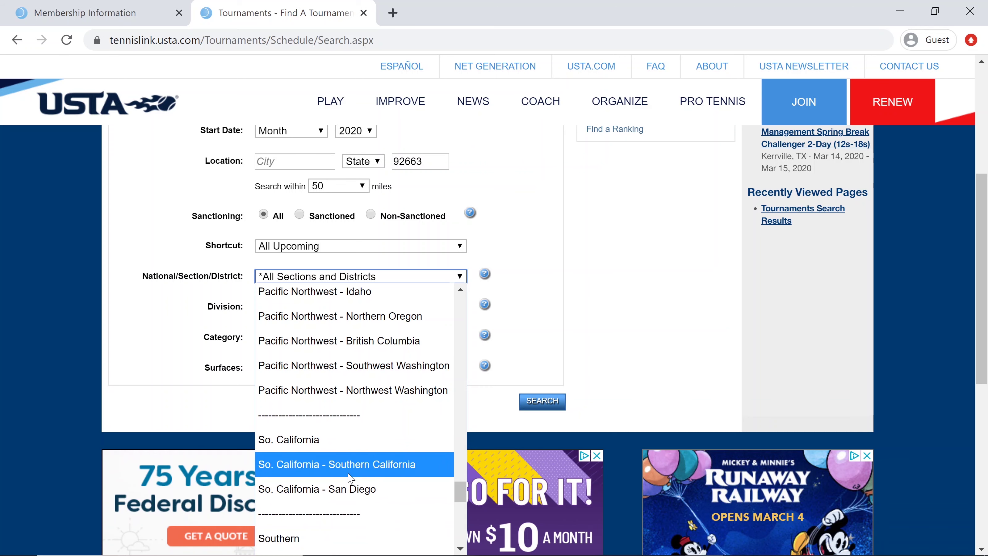
left_click(160, 331)
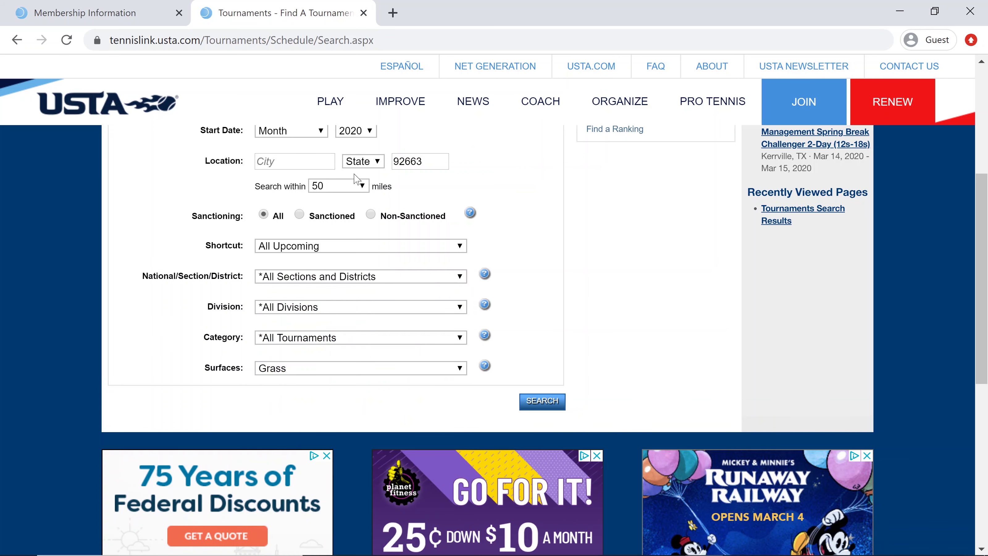
Set the division filter to Junior Divisions.
left_click(344, 308)
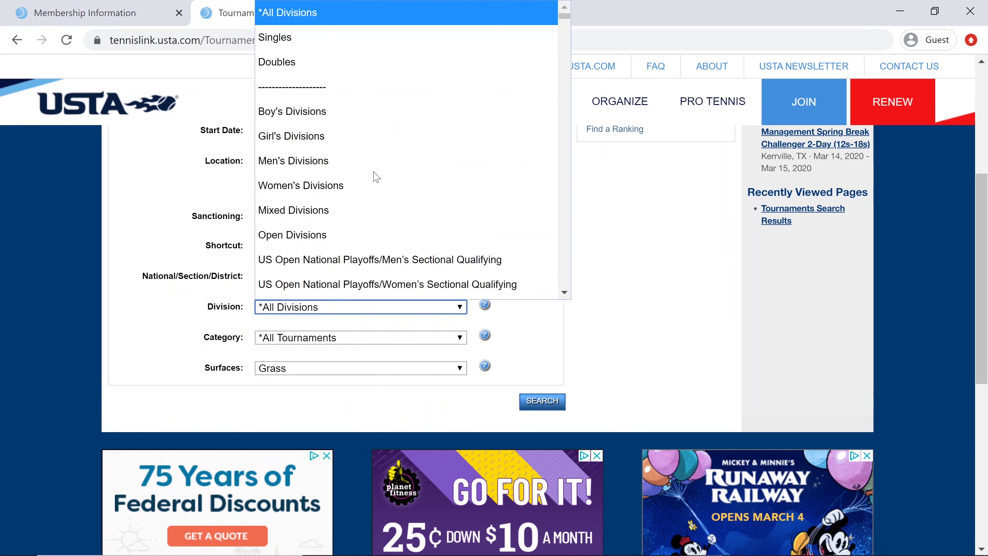
scroll(379, 155, "down", 4)
scroll(379, 156, "down", 4)
scroll(379, 156, "up", 3)
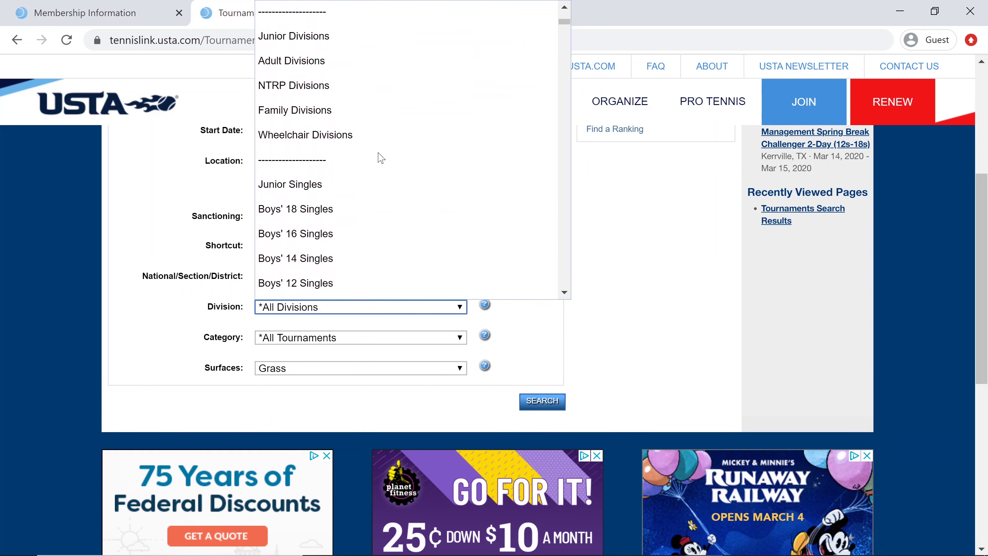
scroll(379, 158, "down", 10)
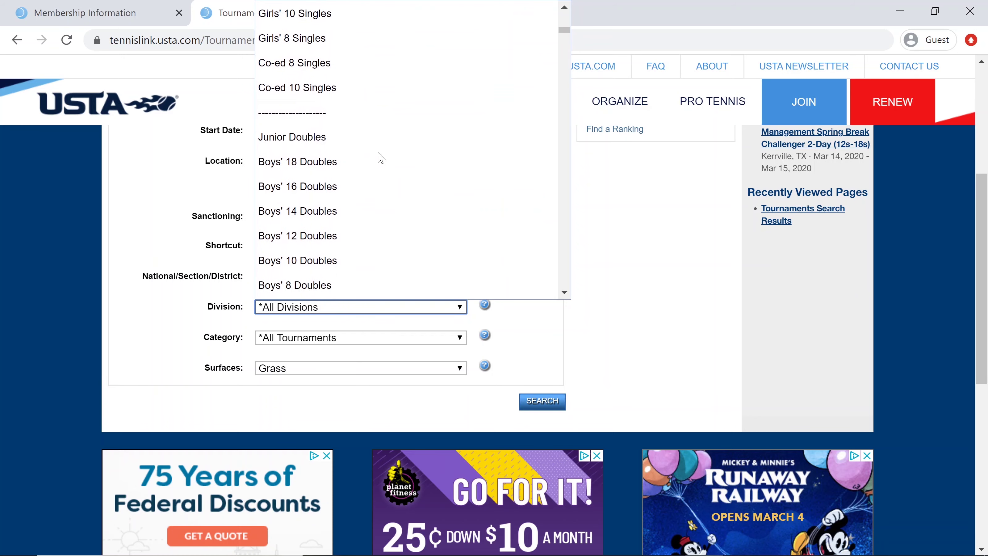
scroll(381, 158, "up", 11)
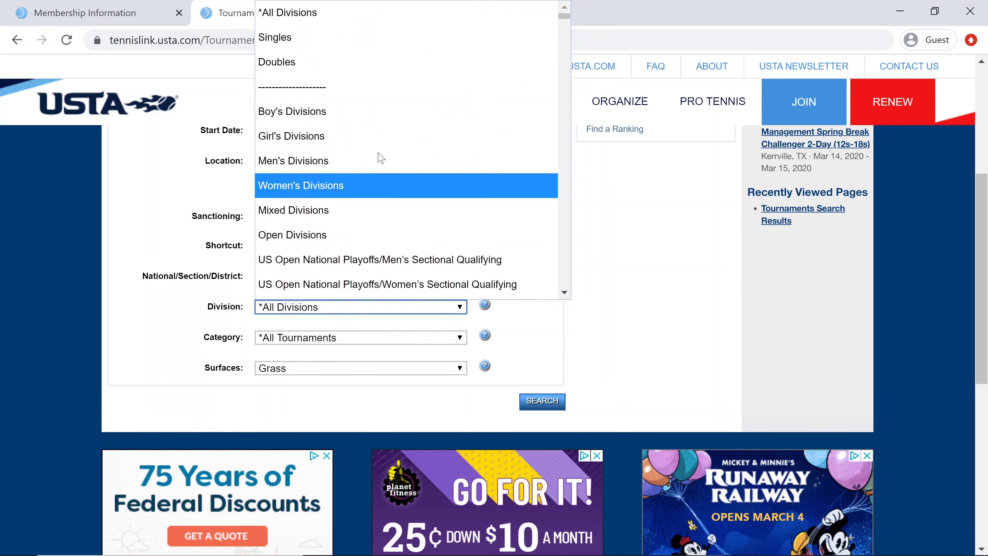
scroll(380, 157, "down", 1)
scroll(379, 157, "up", 1)
scroll(379, 157, "down", 5)
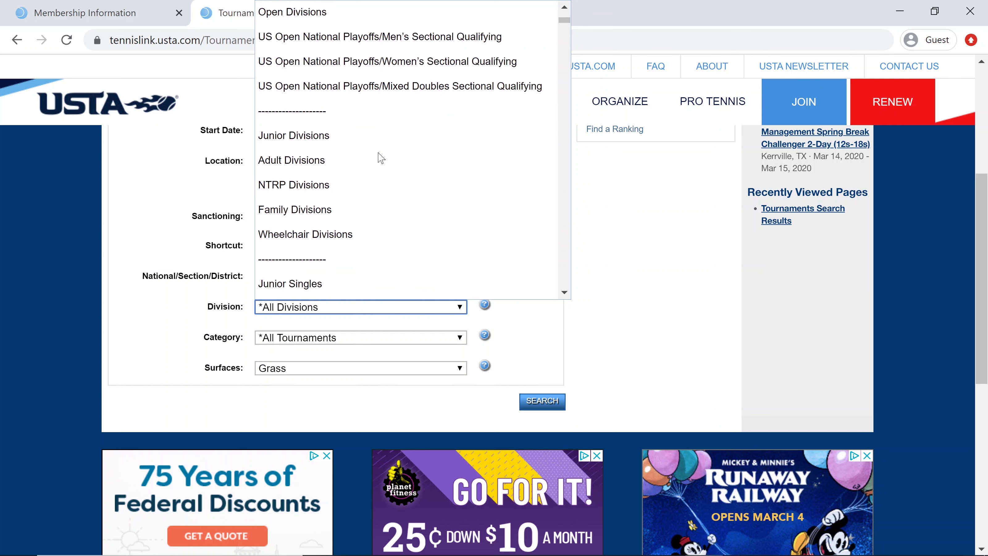
left_click(326, 135)
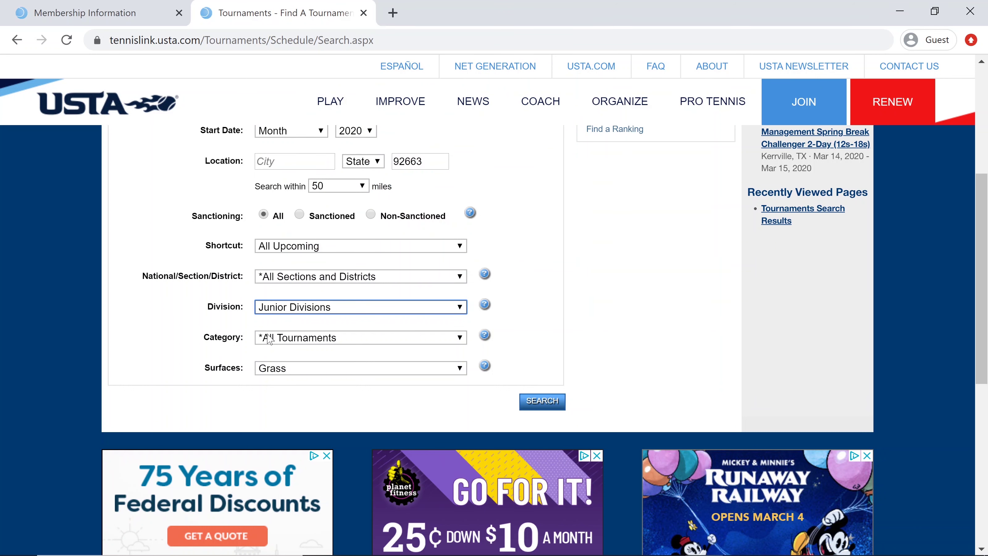
Look through the Category options, including the Level 1 to Level 10 entries, keeping *All Tournaments selected.
left_click(288, 342)
scroll(317, 210, "down", 15)
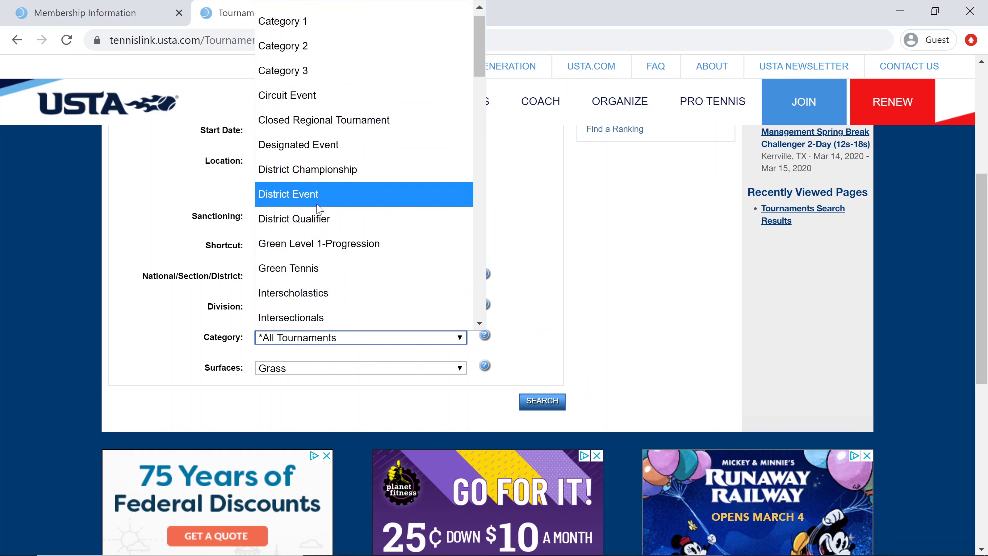
scroll(320, 210, "down", 8)
scroll(320, 210, "up", 20)
scroll(320, 210, "up", 2)
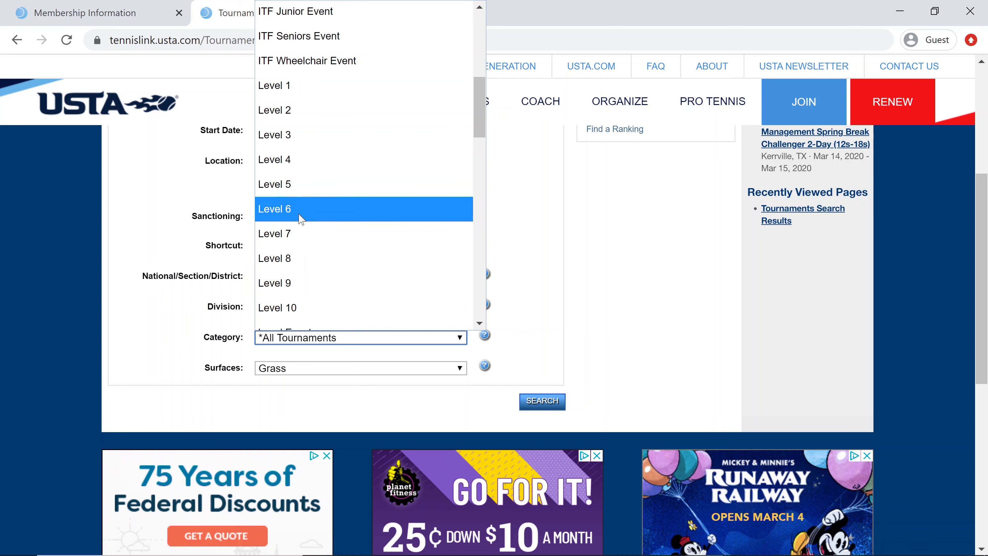
left_click(201, 246)
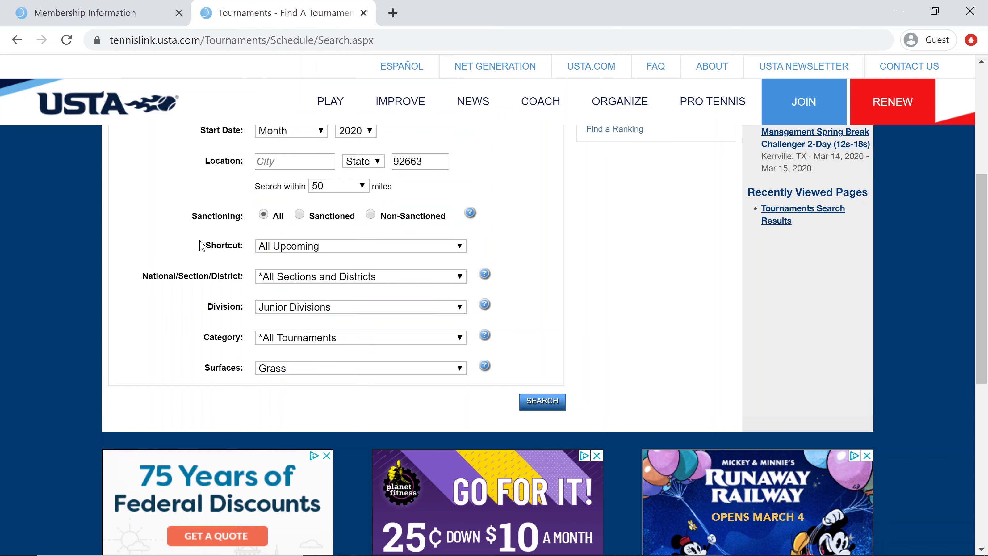
Set the surface filter to *All Surfaces.
left_click(313, 375)
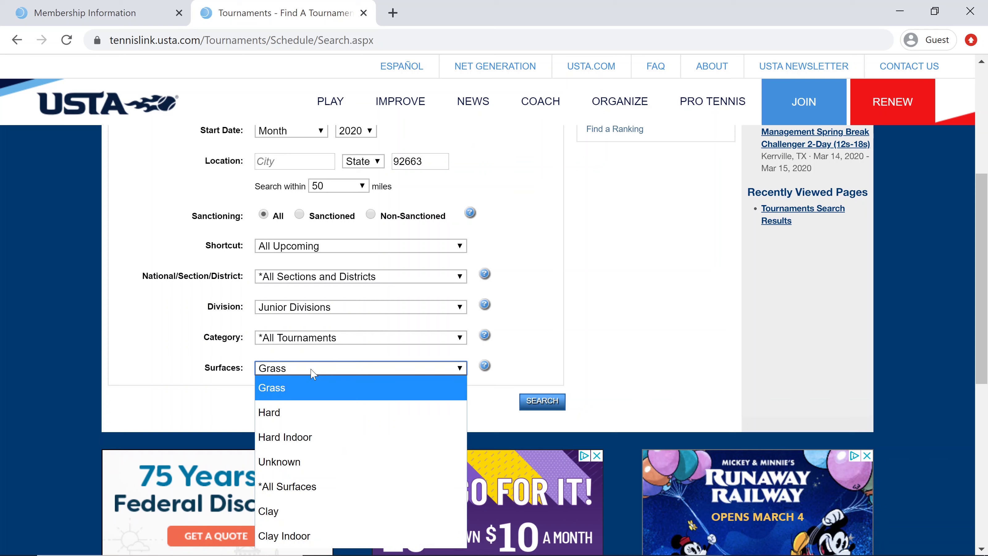
left_click(310, 487)
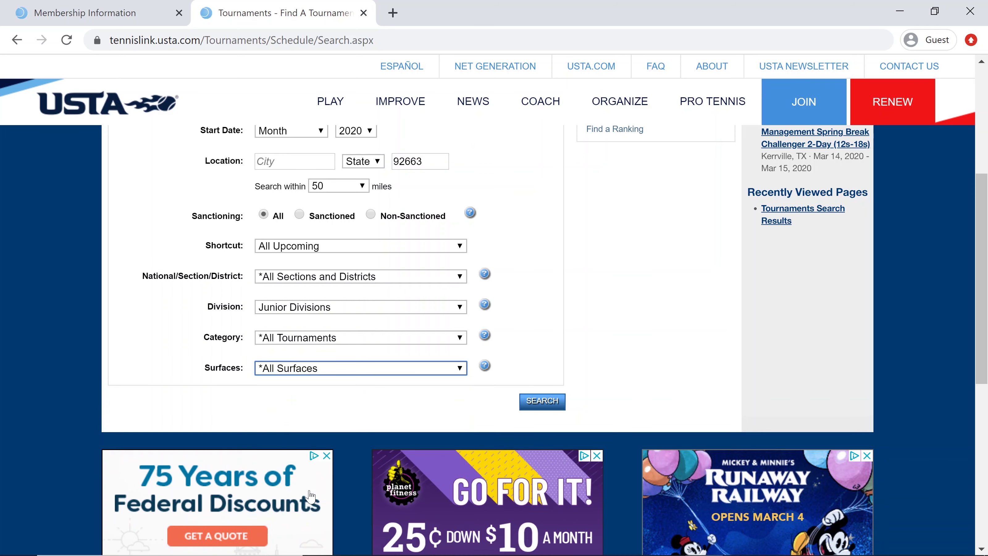
left_click(454, 416)
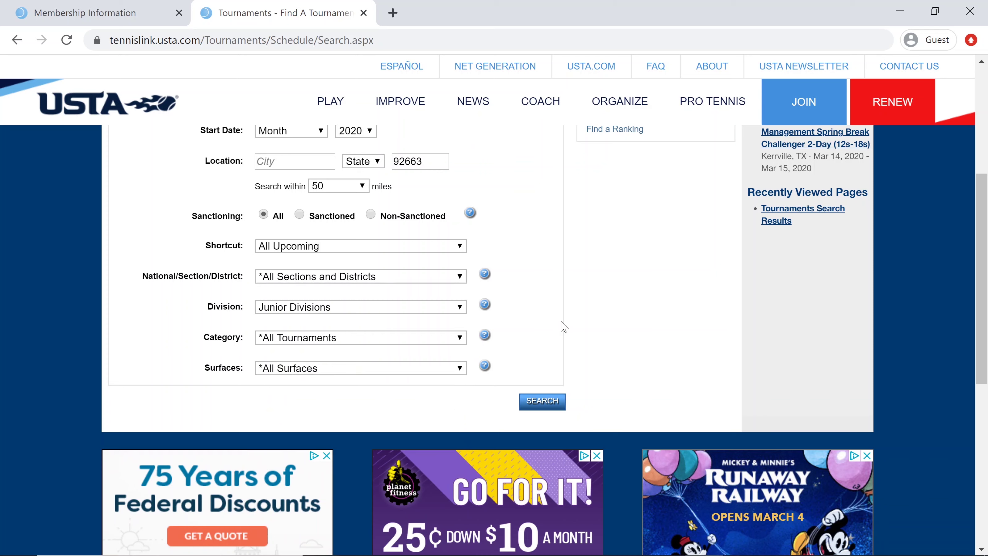
Review the search criteria, run the tournament search and order the results by date.
scroll(564, 327, "up", 5)
scroll(565, 327, "down", 3)
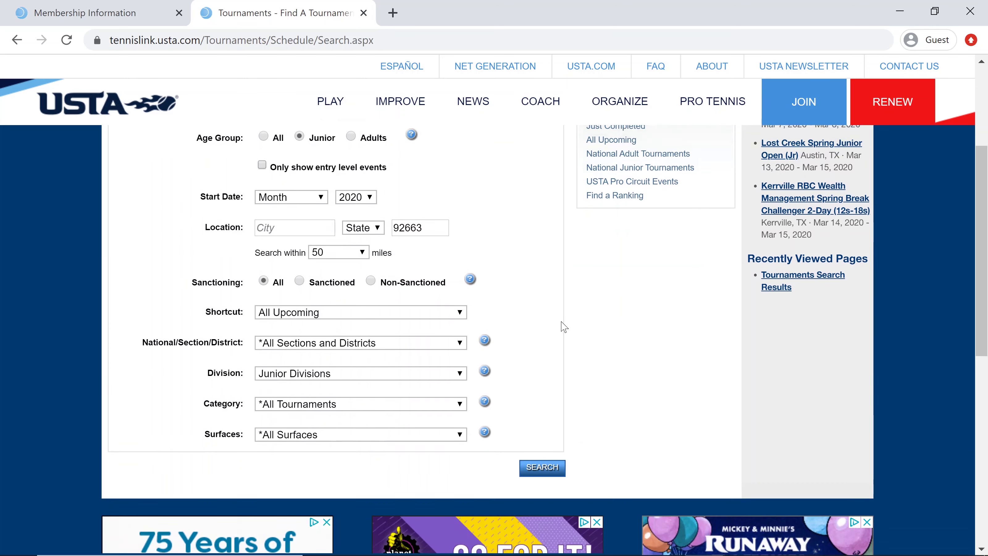
scroll(564, 327, "down", 1)
left_click(544, 456)
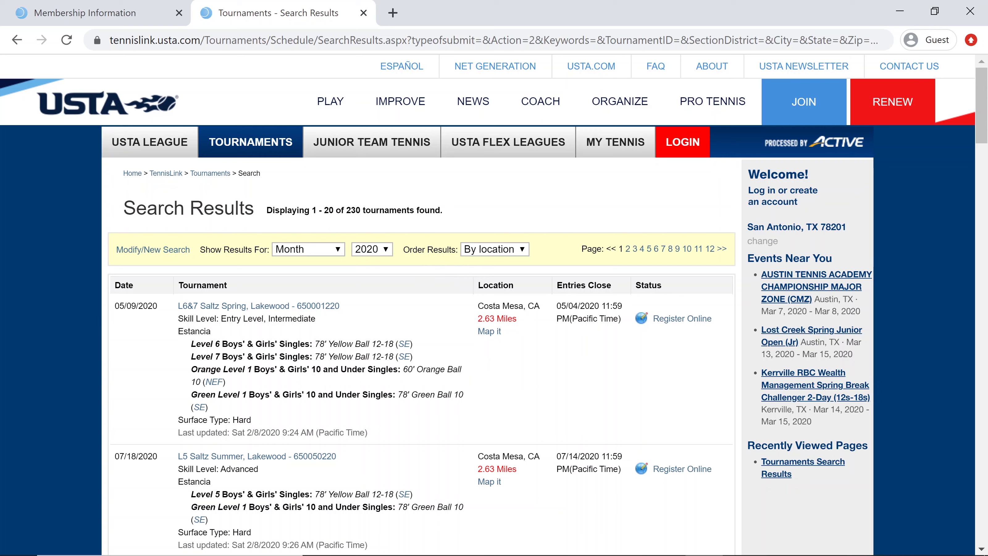
left_click(521, 250)
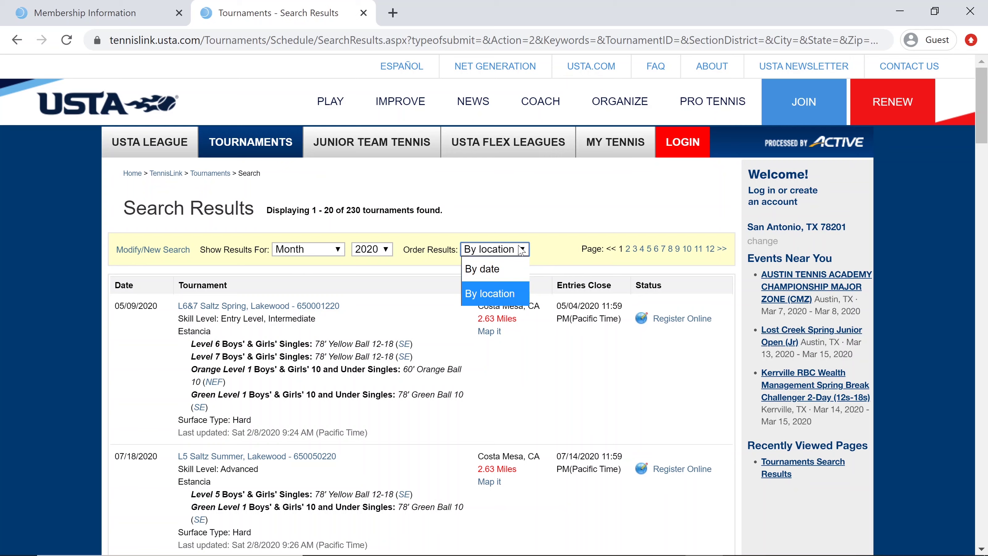
left_click(519, 266)
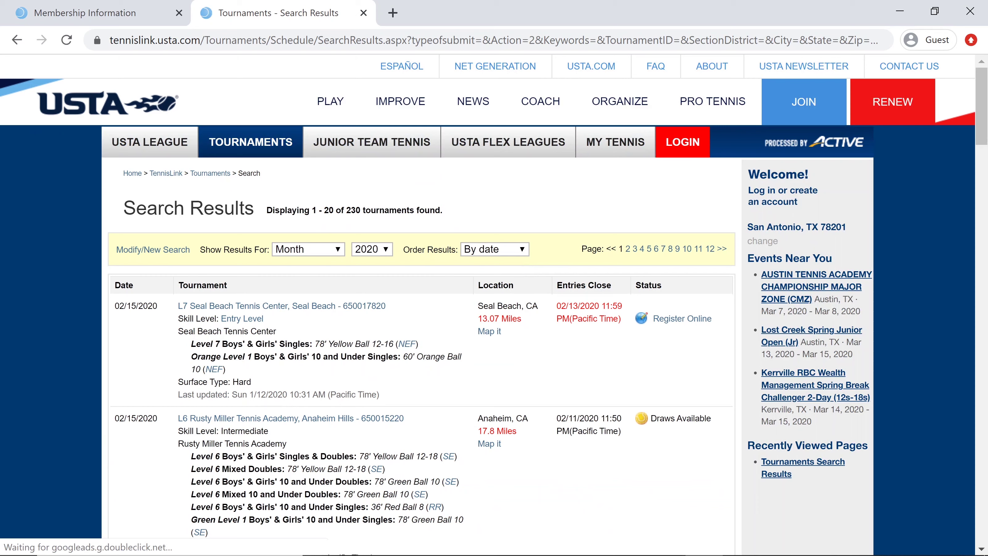
Open the tournament page of L7 Seal Beach Tennis Center, Seal Beach from the search results.
left_click(195, 307)
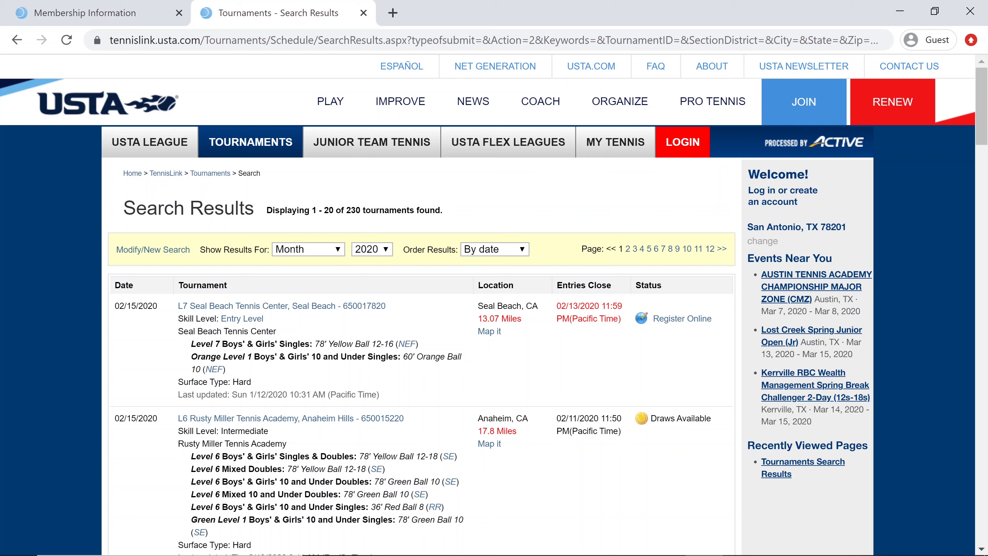
mouse_move(249, 325)
left_click(357, 308)
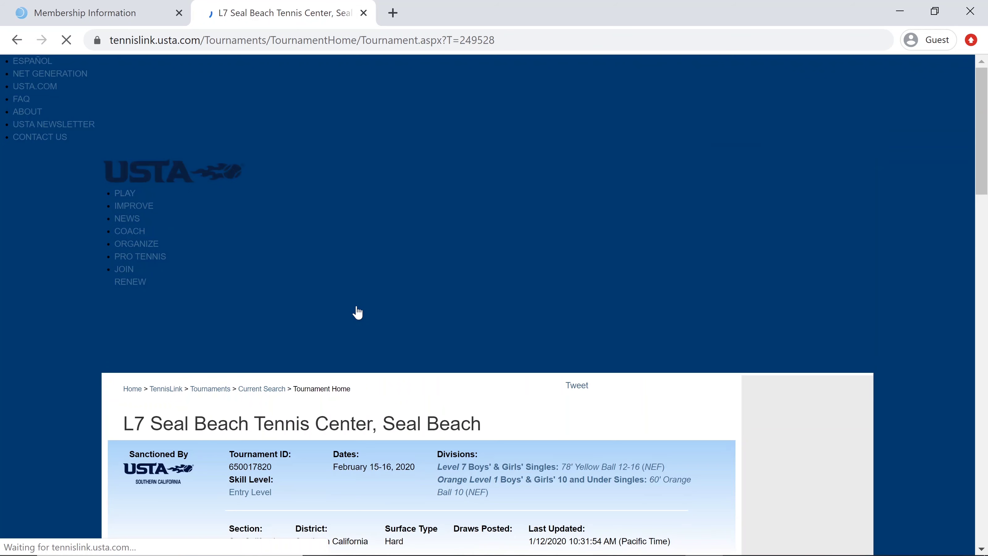